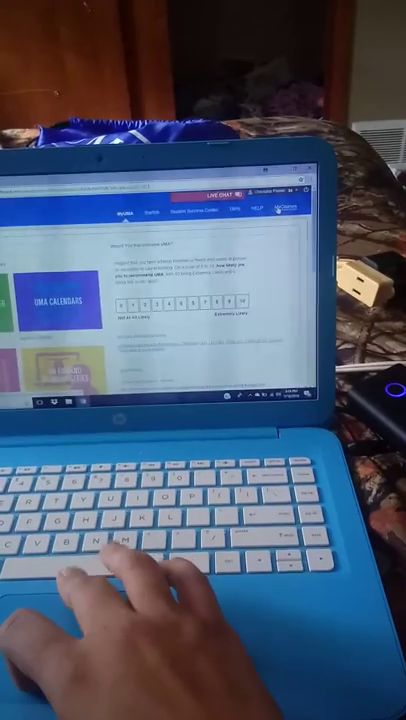
- Open the MyCourses section from the MyUMA dashboard to list the student's courses
click(285, 207)
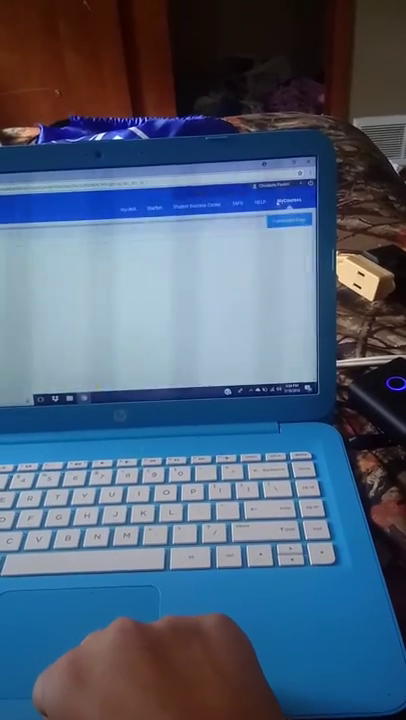